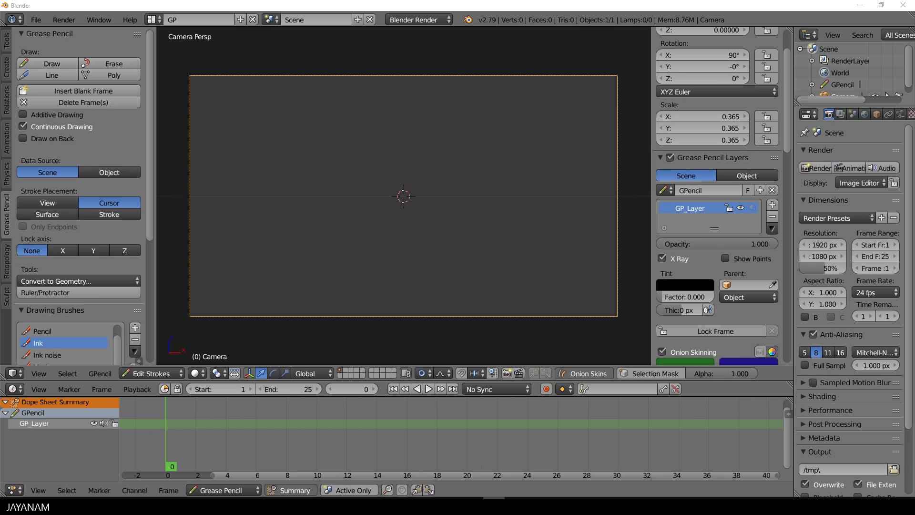
Rename the grease pencil layer to "ball" and give its palette colour a red fill with 0.689 opacity
double_click(689, 209)
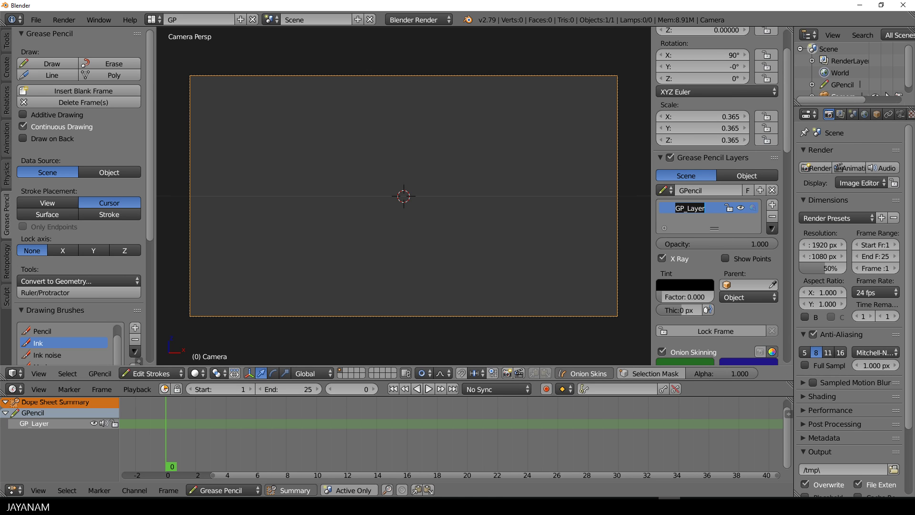
type("ball")
scroll(718, 238, "down", 10)
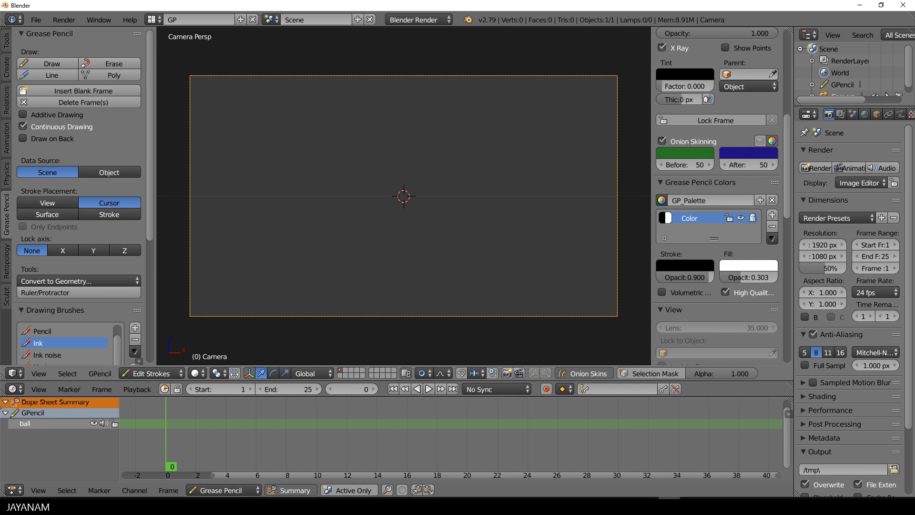
left_click(748, 266)
left_click_drag(769, 150, 767, 194)
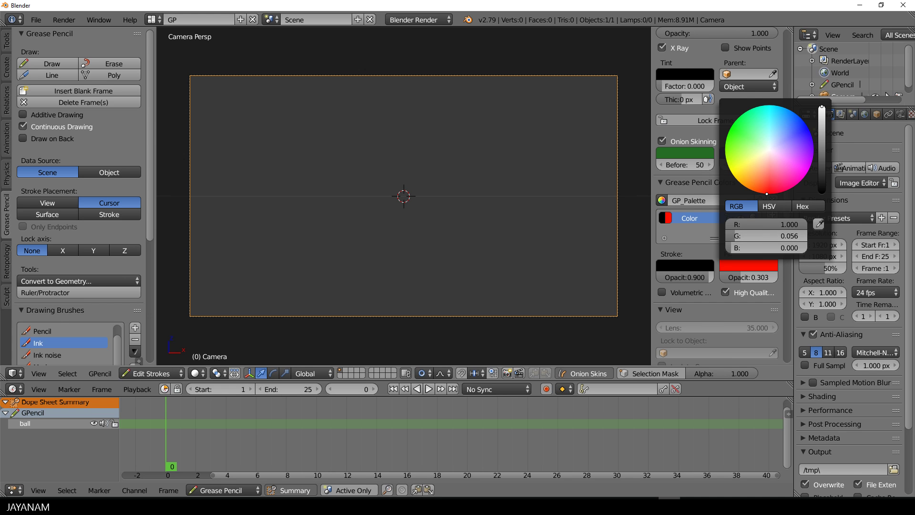
left_click_drag(741, 277, 761, 277)
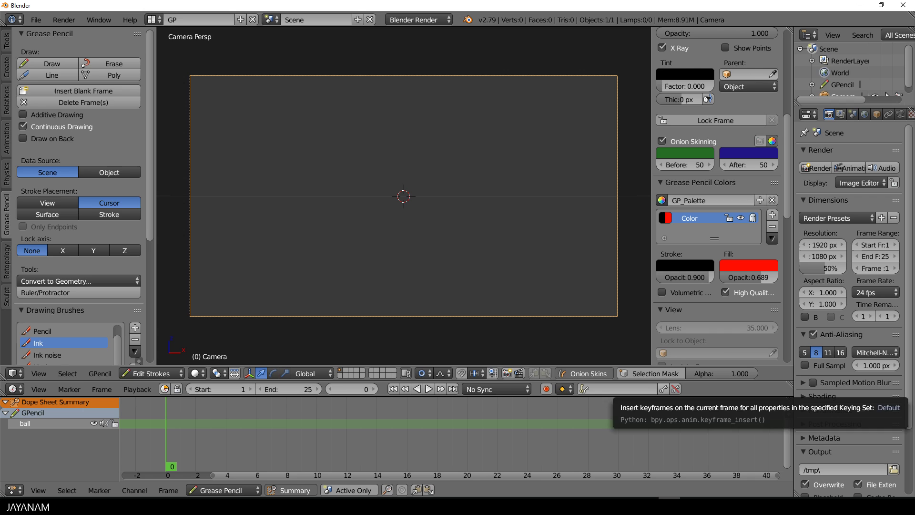
Draw a closed, roughly round ball freehand with the Ink brush near the camera frame's upper-left corner at frame 0
scroll(79, 190, "down", 6)
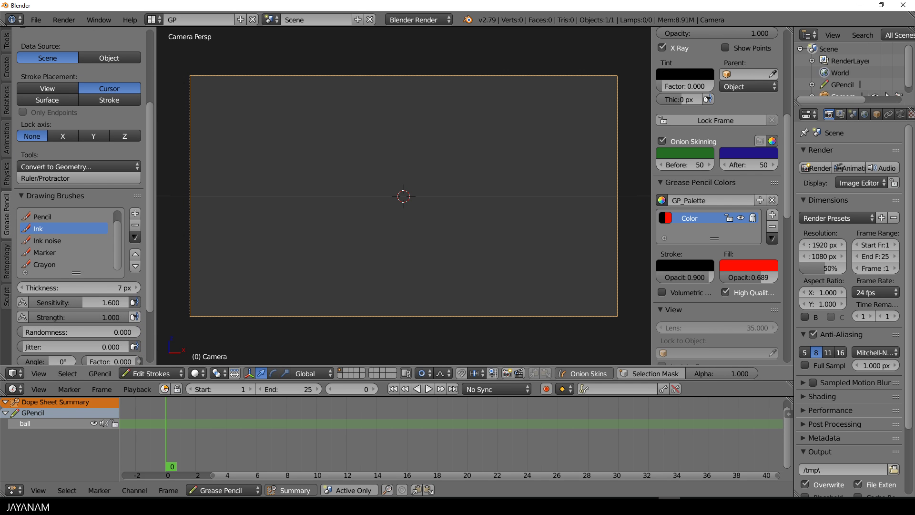
mouse_move(254, 86)
left_mouse_down()
mouse_move(245, 90)
mouse_move(275, 106)
mouse_move(251, 85)
mouse_move(242, 134)
mouse_move(238, 88)
mouse_move(222, 133)
mouse_move(251, 96)
left_mouse_up()
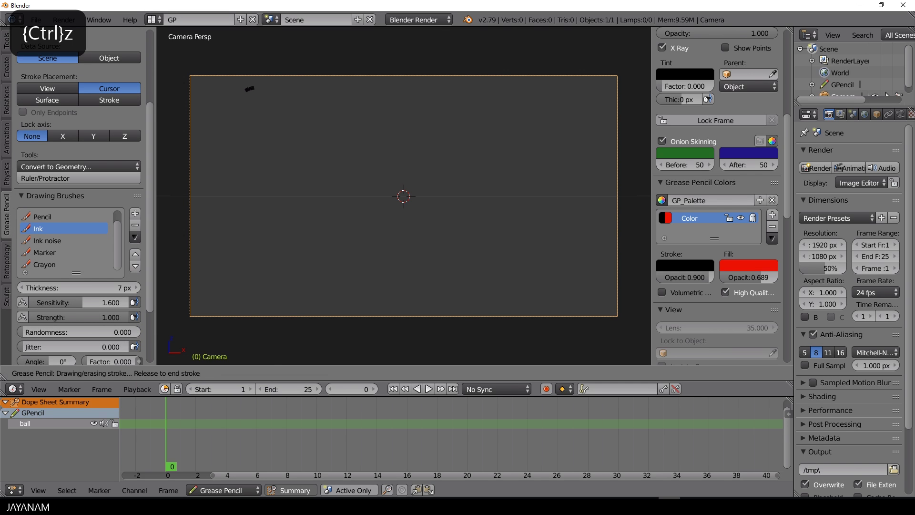
key("ctrl+z")
key("ctrl+z")
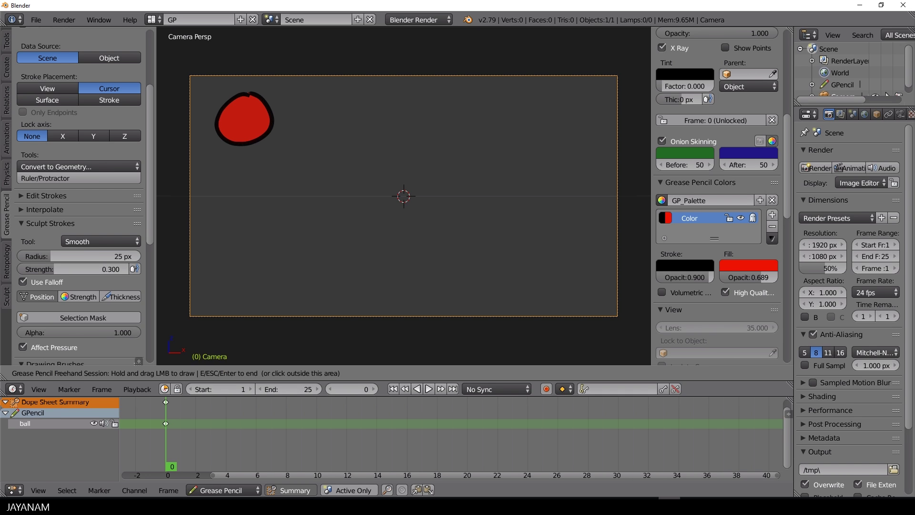
key("Escape")
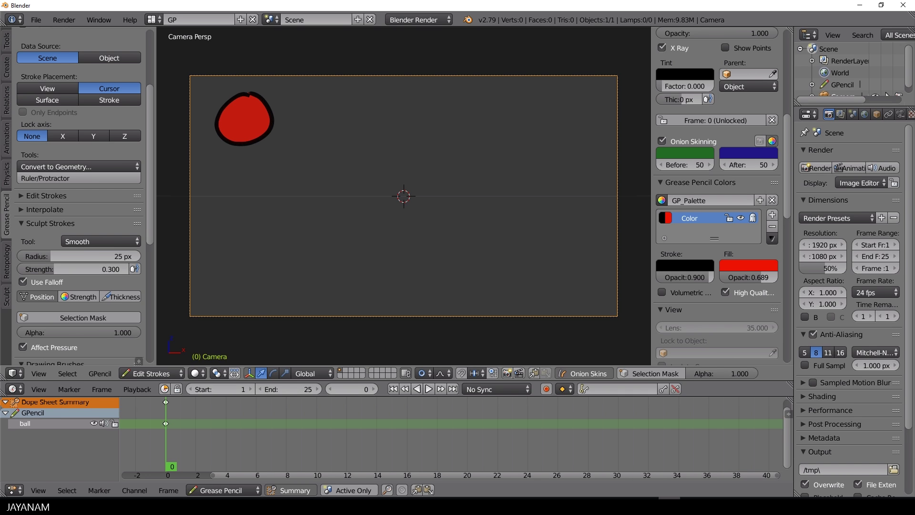
Select the whole ball stroke for editing and move it up and slightly right until it straddles the camera frame's upper edge
key("Tab")
left_click(429, 181)
key("a")
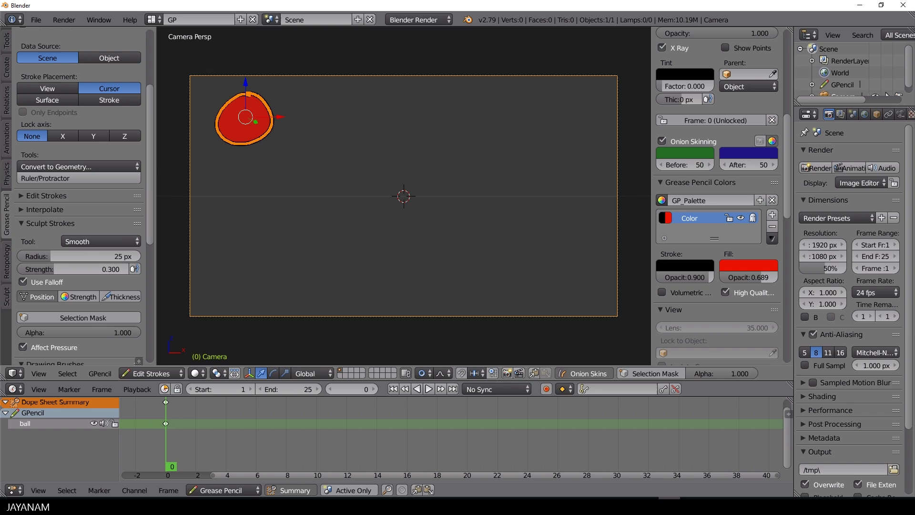
left_click_drag(245, 82, 246, 37)
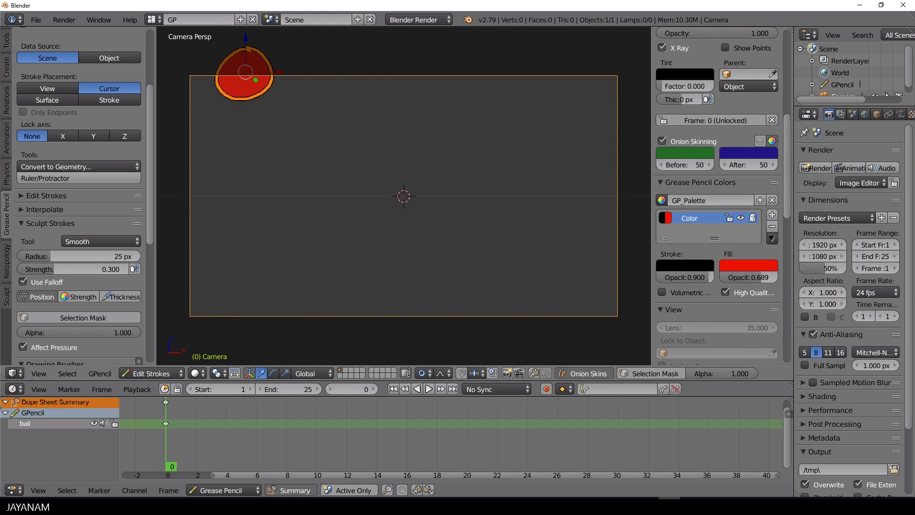
left_click_drag(280, 72, 289, 72)
left_click_drag(253, 37, 253, 36)
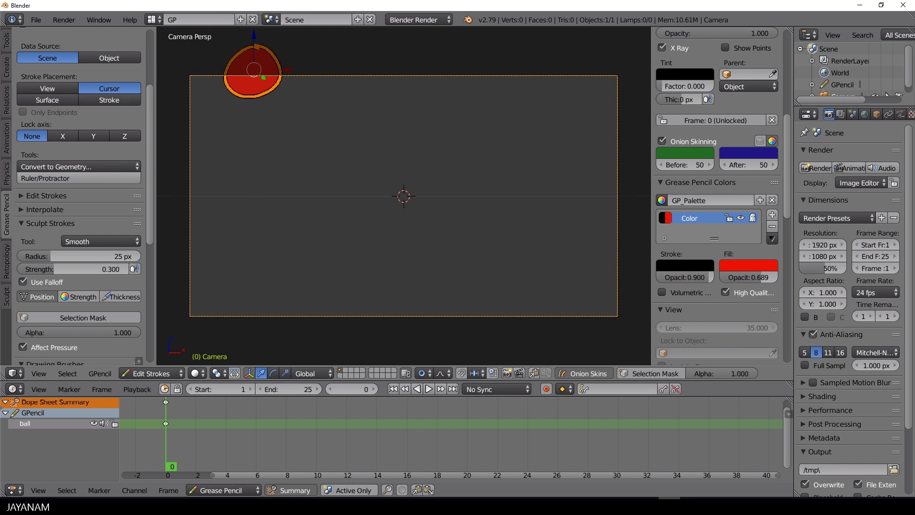
At frame 8, move the ball down and right to just above and left of the camera frame's centre
left_click(287, 446)
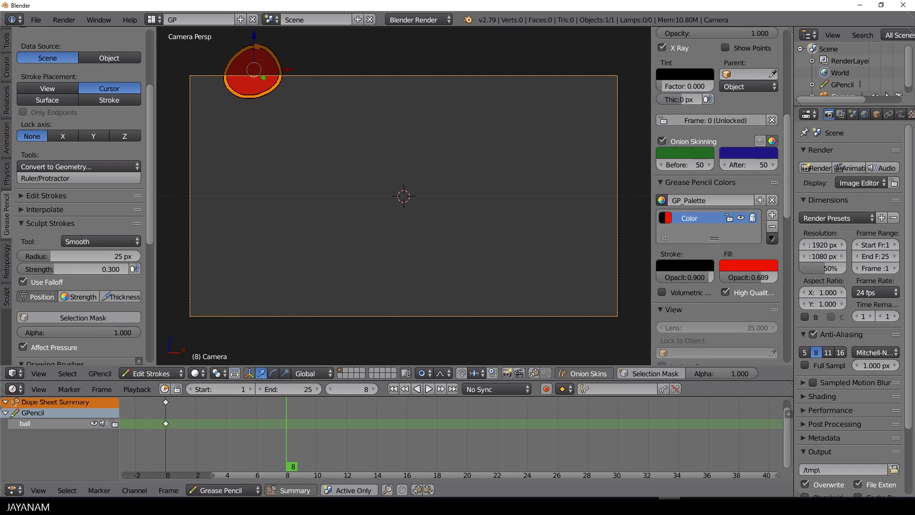
key("g")
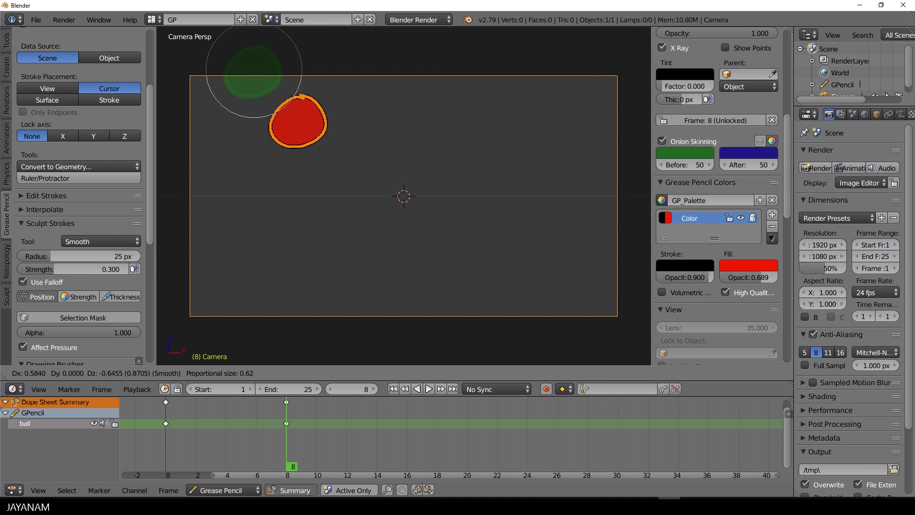
left_click(327, 168)
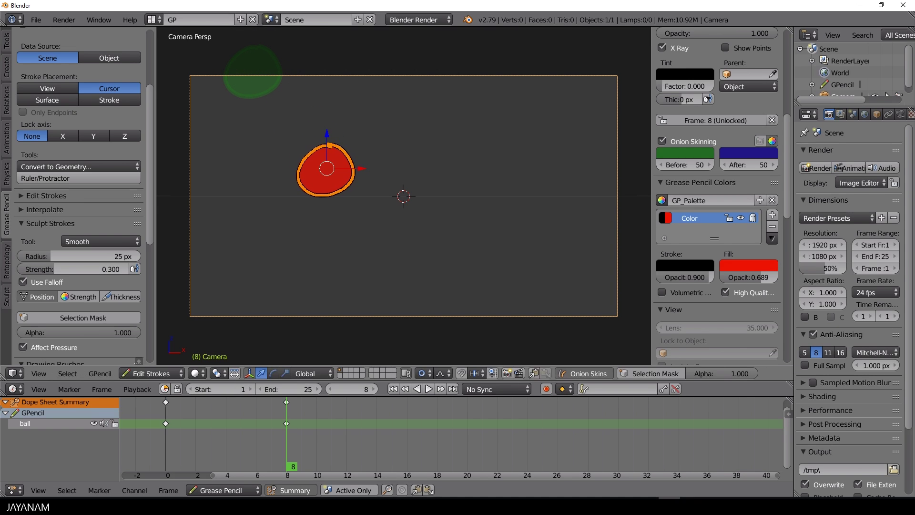
scroll(717, 196, "down", 15)
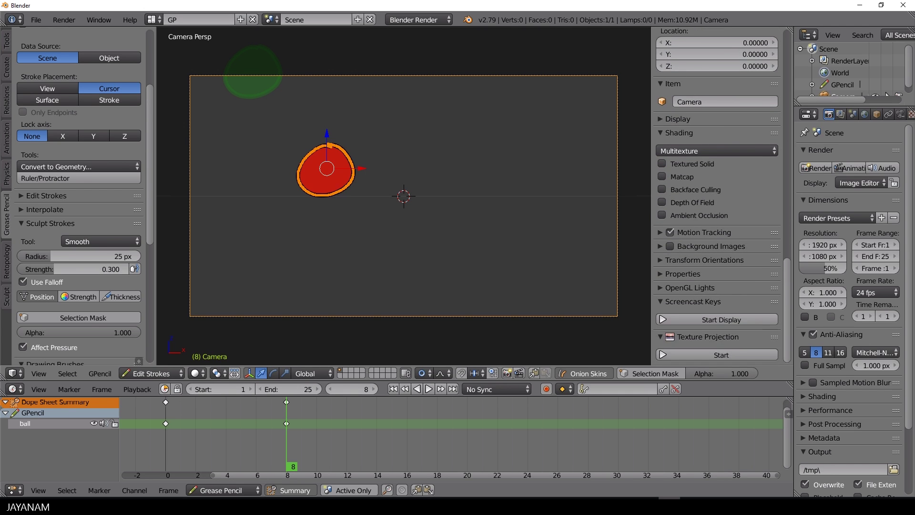
scroll(717, 195, "up", 12)
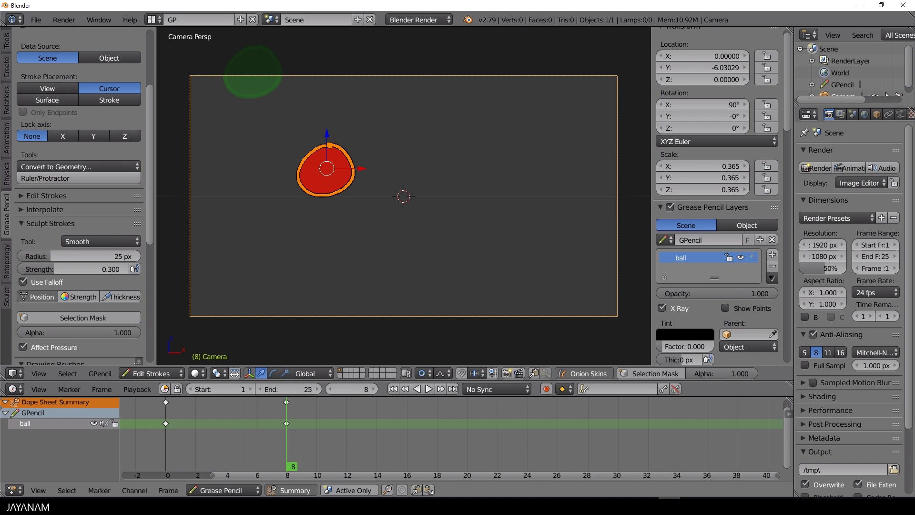
At frame 4, move the ball to about midway between its frame 0 and frame 8 positions
left_click(226, 445)
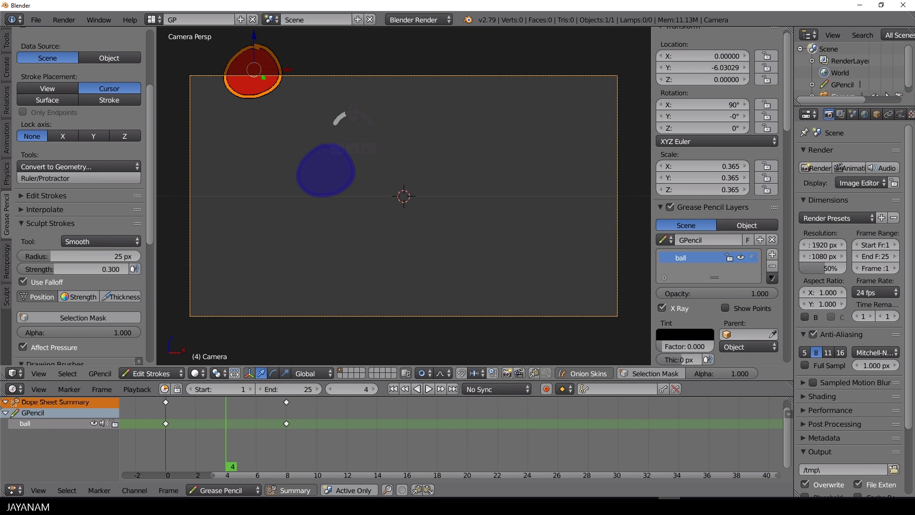
key("g")
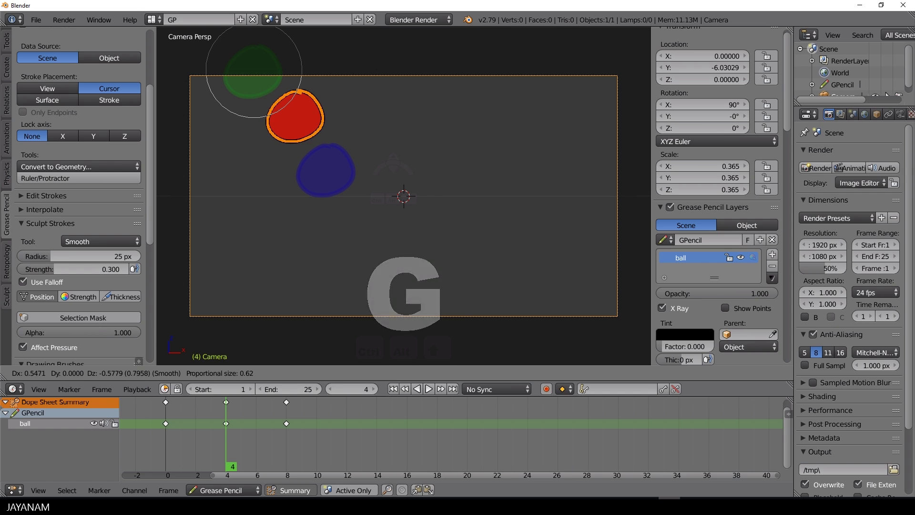
left_click(392, 185)
Play ahead to frame 9 and move the ball slightly down and right of its frame 8 position
key("alt+a")
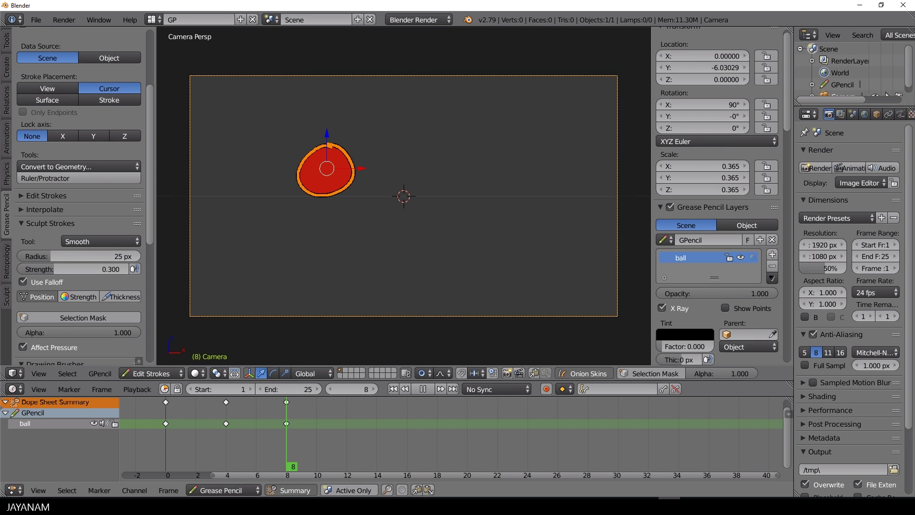
key("alt+a")
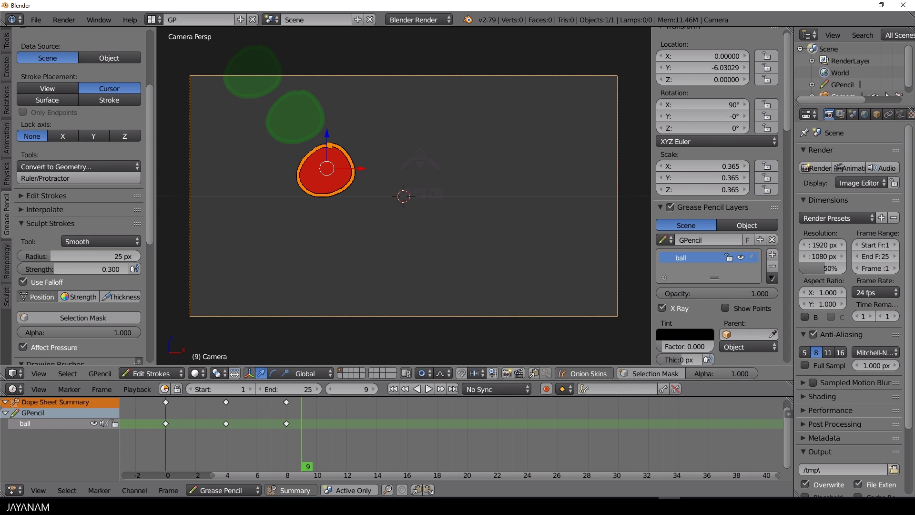
key("g")
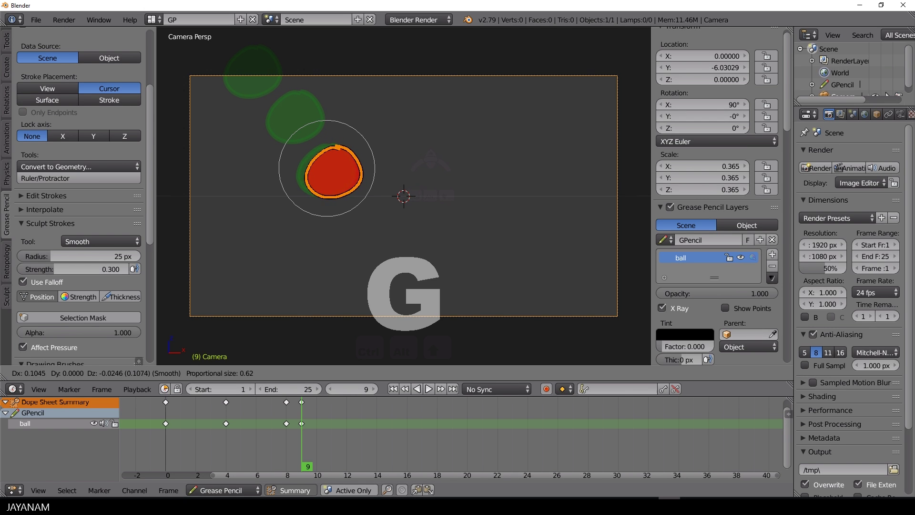
left_click(456, 185)
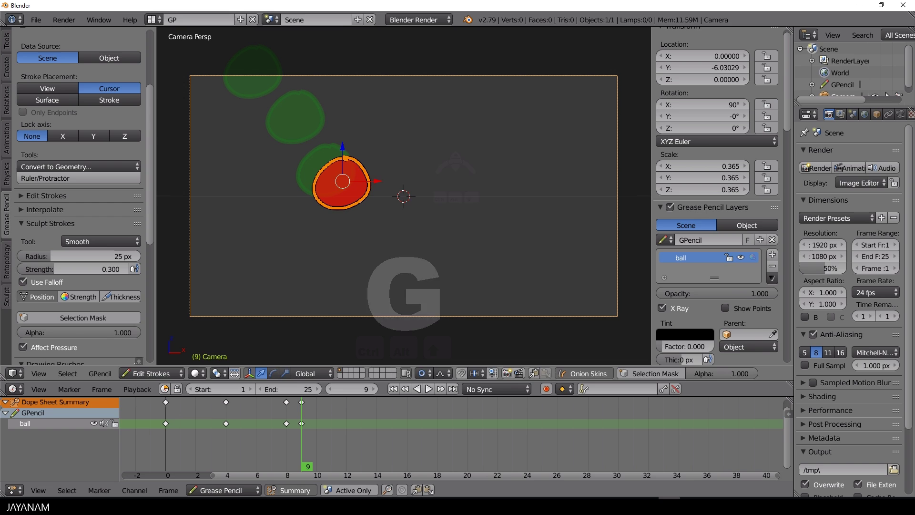
Squash the frame 9 ball along Z to about 0.7 and nudge it slightly up and right
key("s")
key("z")
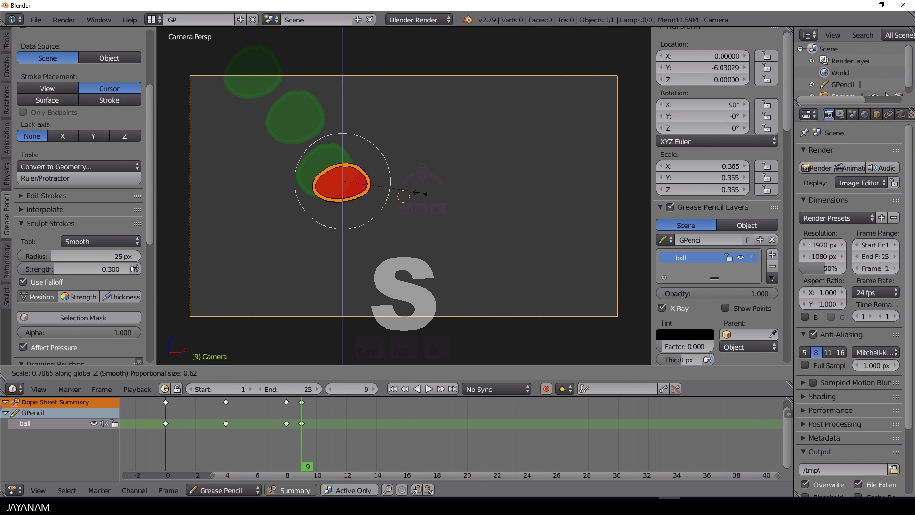
left_click(418, 196)
left_click_drag(342, 147, 343, 143)
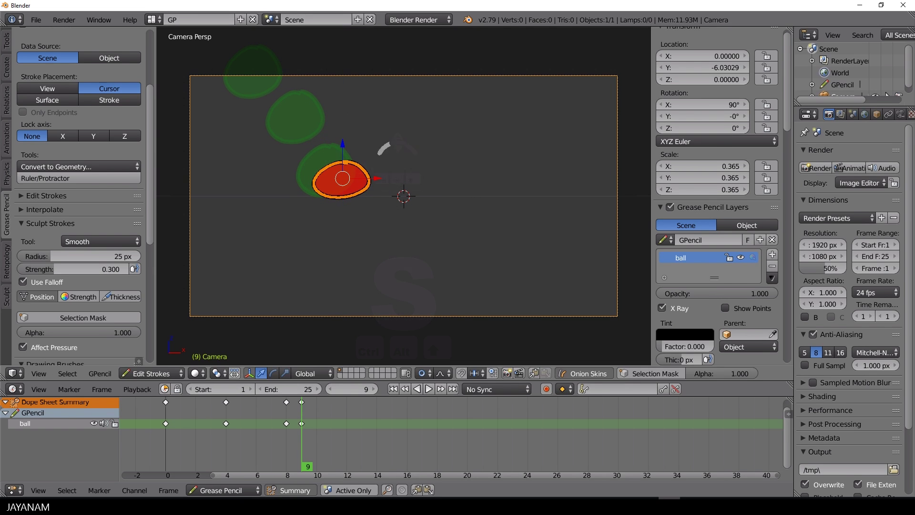
left_click_drag(377, 178, 377, 179)
key("Escape")
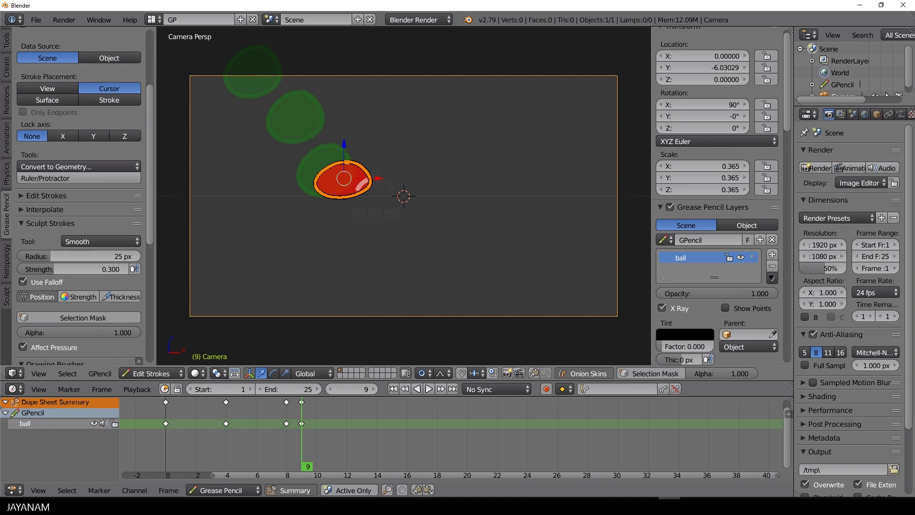
At frame 10, stretch the ball back taller along Z and move it right and slightly up to begin the bounce
key("Right")
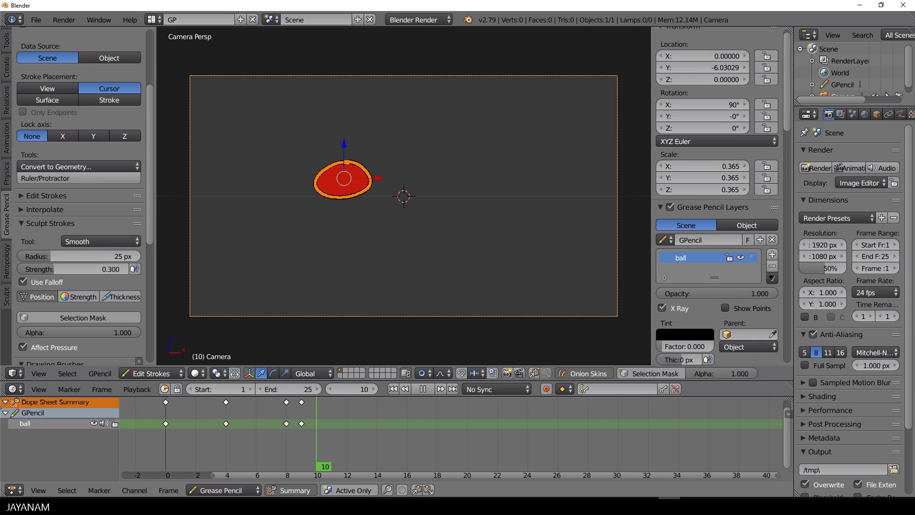
key("s")
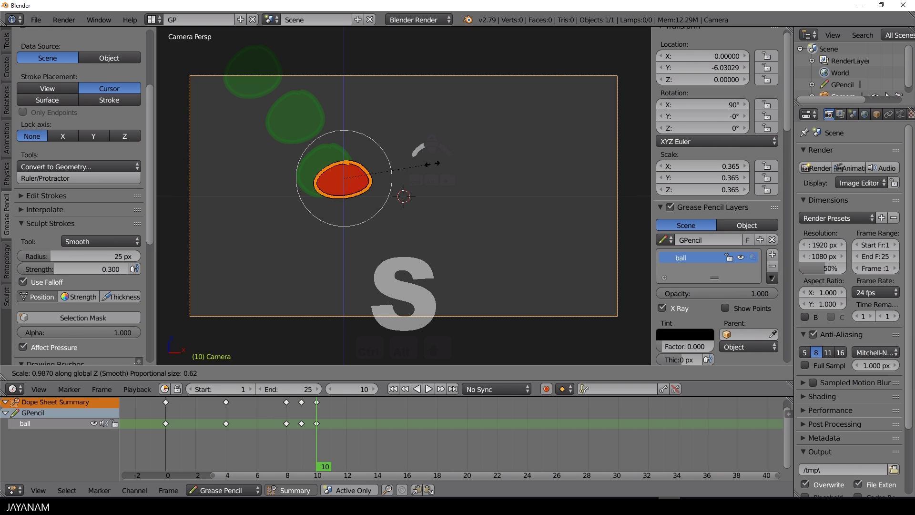
left_click(459, 170)
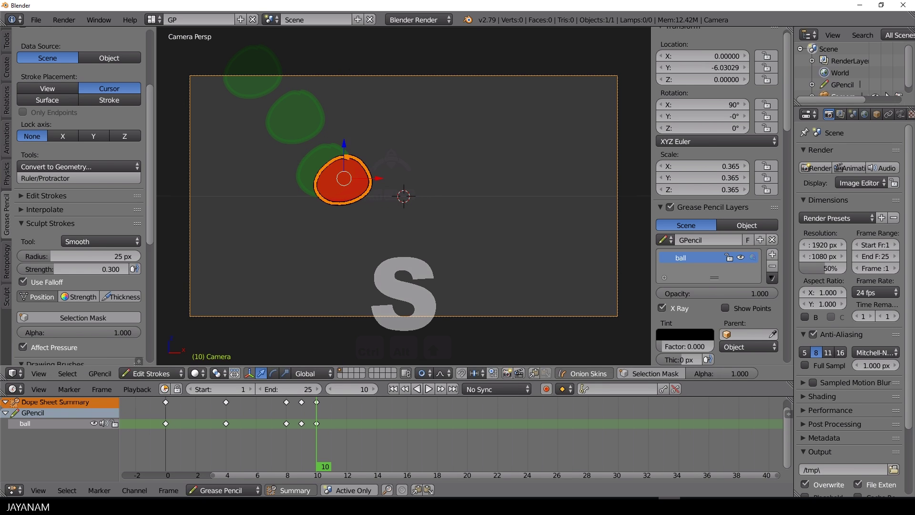
left_click_drag(379, 178, 405, 170)
left_click_drag(373, 144, 375, 136)
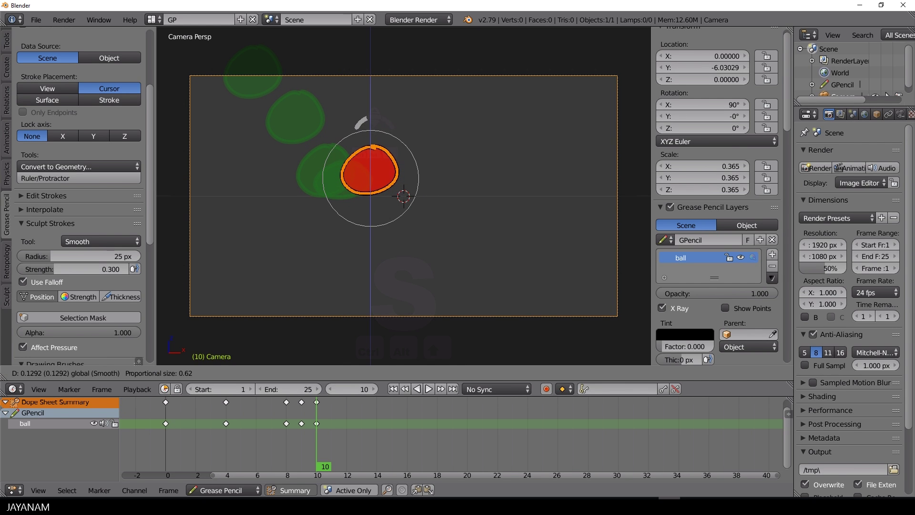
left_click(361, 123)
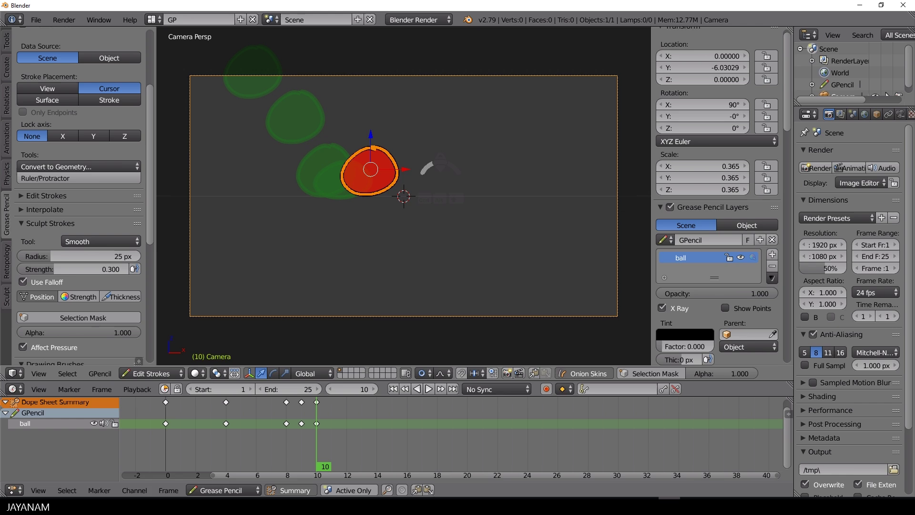
Play ahead to frame 13 and move the ball up and right for the bounce's high point
key("alt+a")
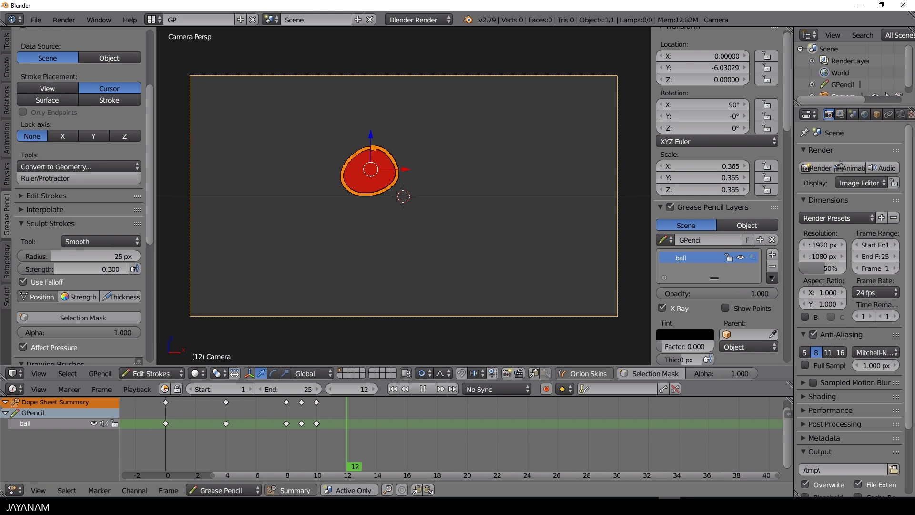
key("alt+a")
key("g")
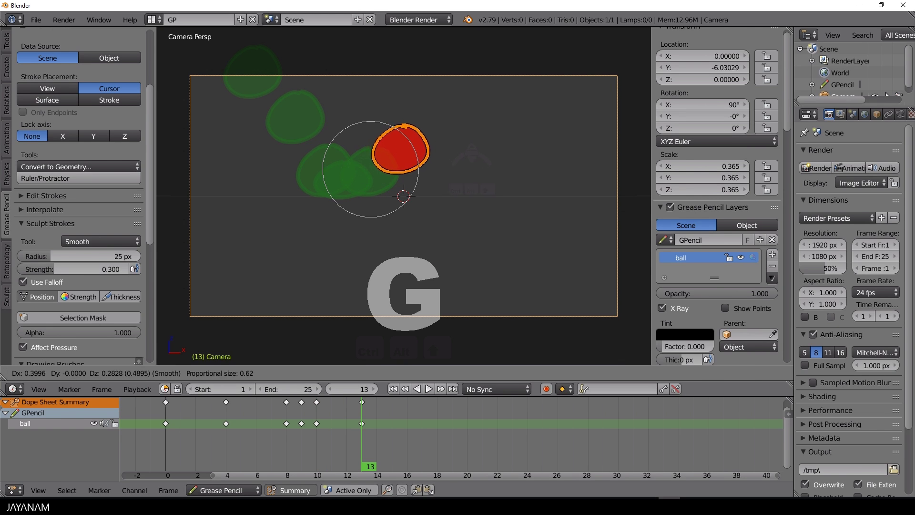
Advance to frame 16, move the ball right and down to its second landing, and squash it slightly along Z
key("alt+a")
key("alt+a")
key("g")
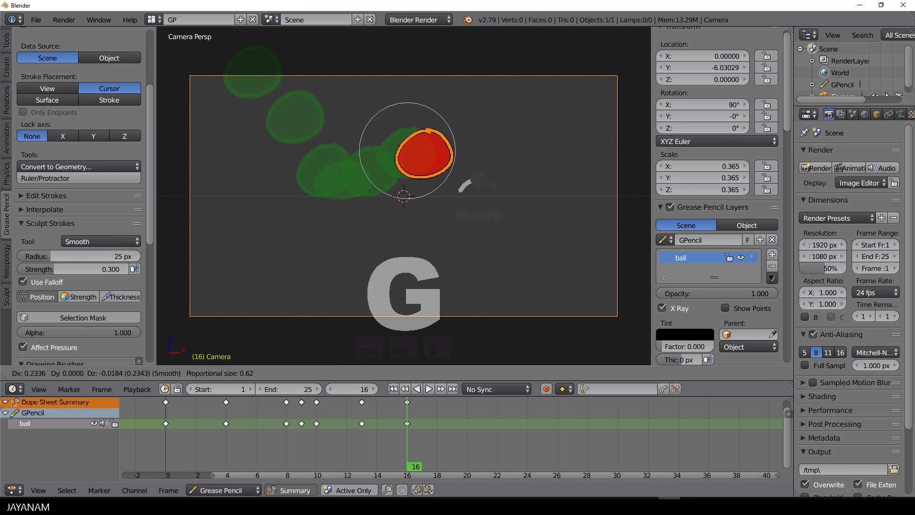
key("s")
key("z")
left_click(523, 209)
key("s")
key("z")
left_click(534, 212)
At frame 17, squash the ball further along Z and shift it slightly right and down
key("alt+a")
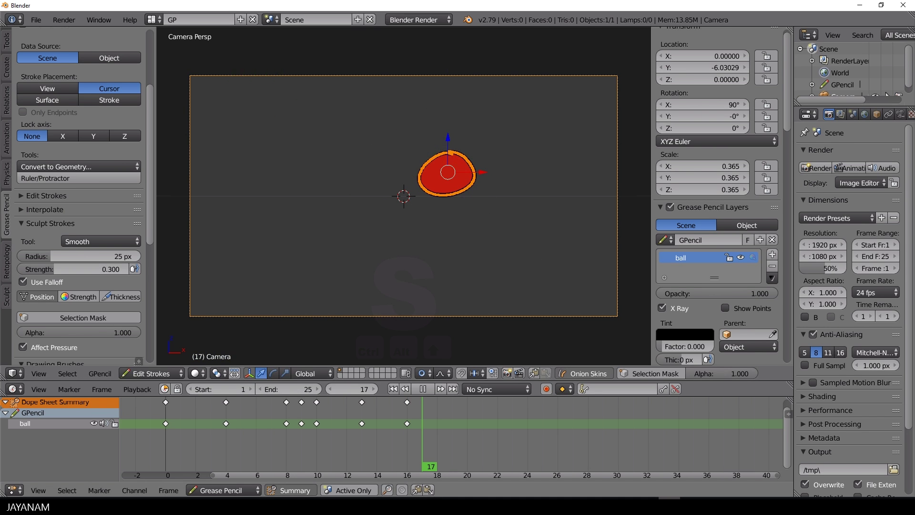
key("alt+a")
key("s")
key("z")
key("Return")
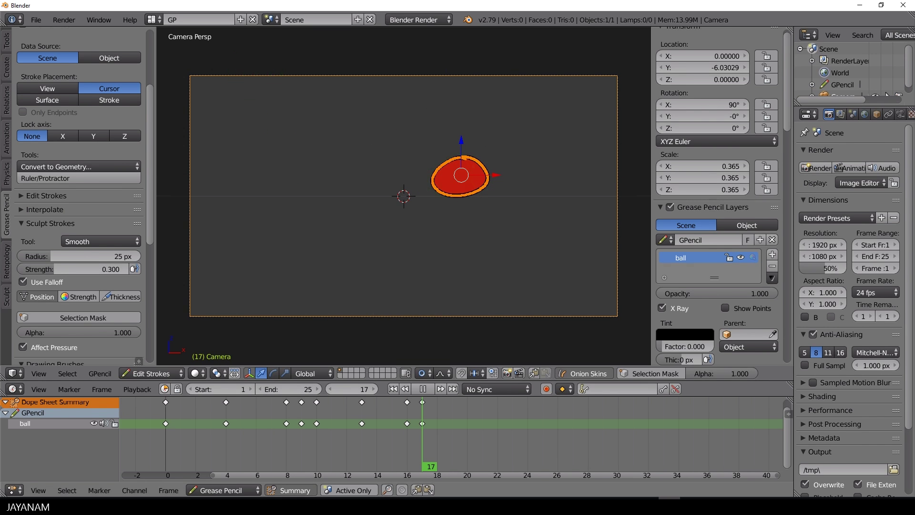
At frame 18, stretch the ball taller along Z and move it right and slightly up off the second landing
key("Right")
key("s")
key("z")
left_click(543, 188)
left_click_drag(498, 175, 503, 175)
left_click_drag(466, 145, 466, 140)
left_click_drag(501, 171, 506, 171)
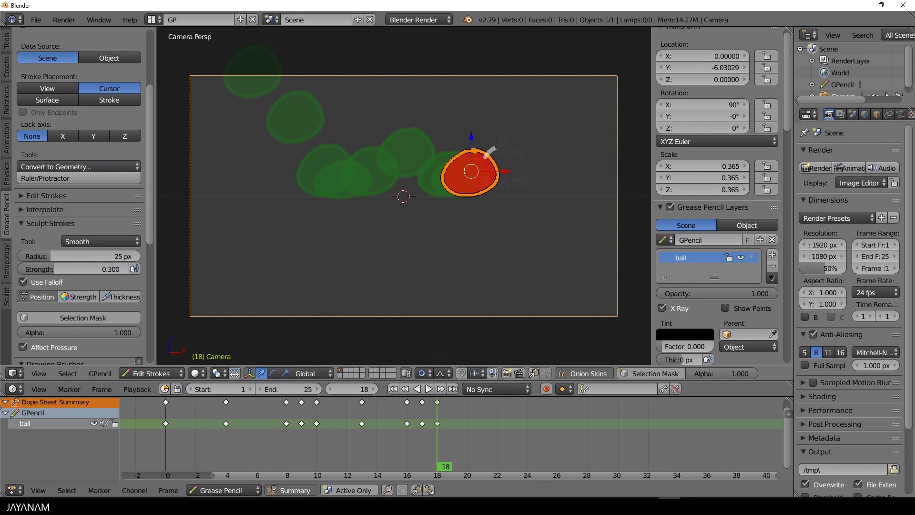
Move the ball right and slightly up at frame 20, and right and down to its resting place at frame 22
left_click(467, 443)
key("g")
key("Return")
key("Right")
key("Right")
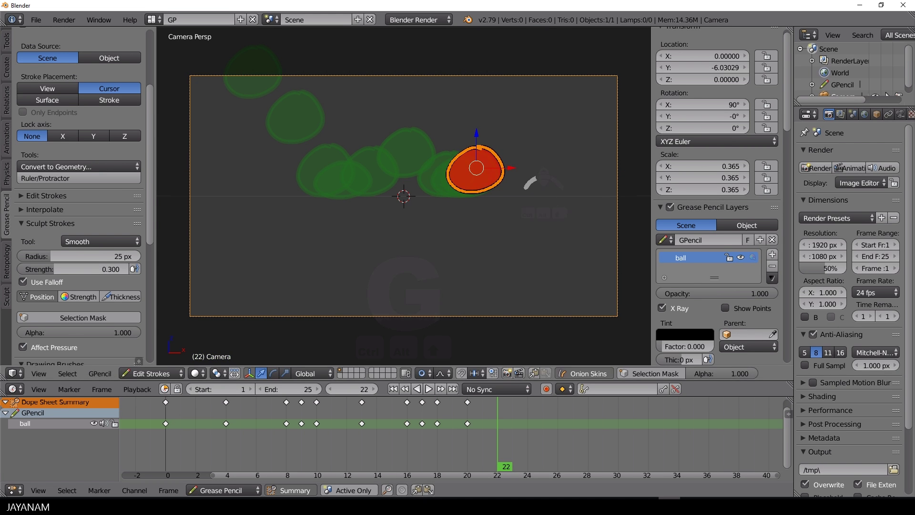
key("g")
key("Return")
Play the animation to check the bounce and deselect all strokes
key("alt+a")
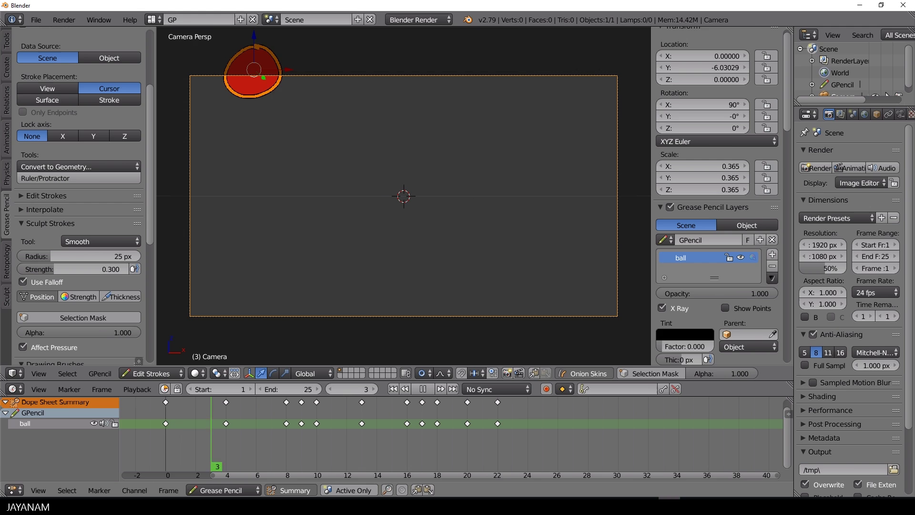
key("alt+a")
key("Tab")
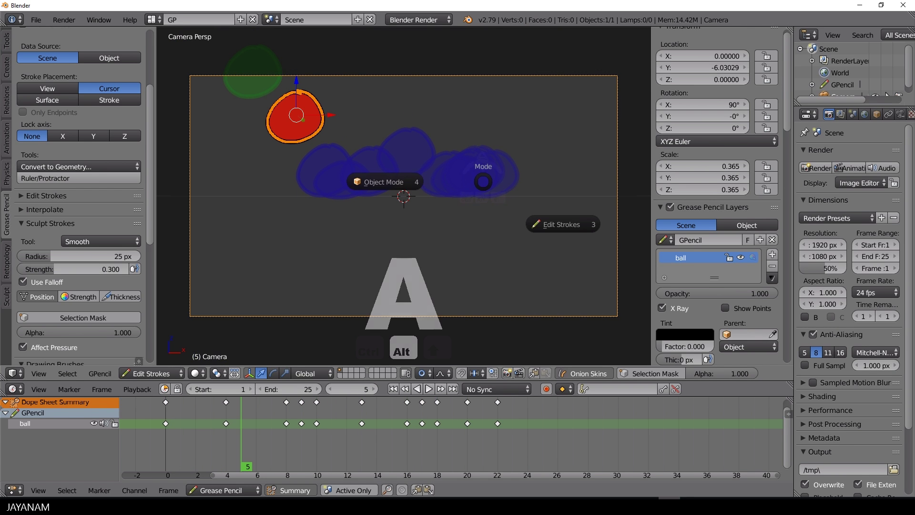
key("a")
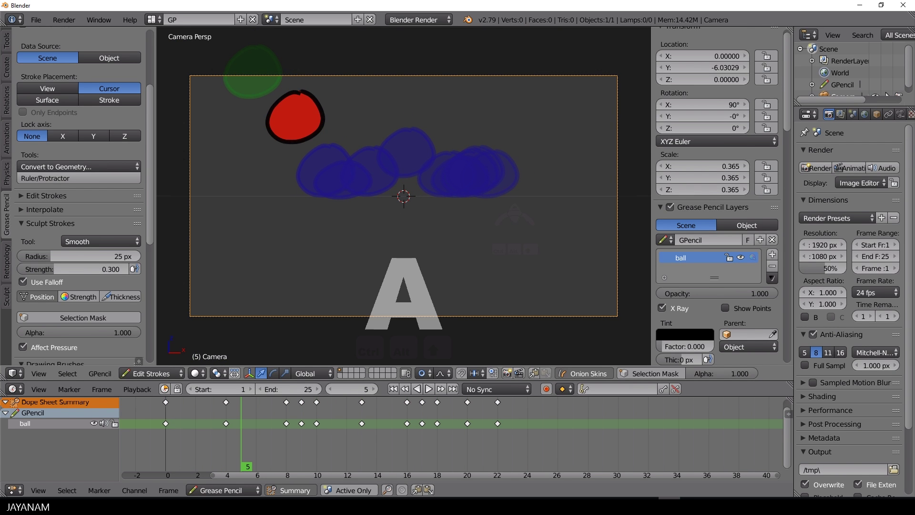
From frame 3, interpolate a linear sequence of in-between frames between the ball's keyframes at 0 and 4
left_click_drag(242, 448, 211, 448)
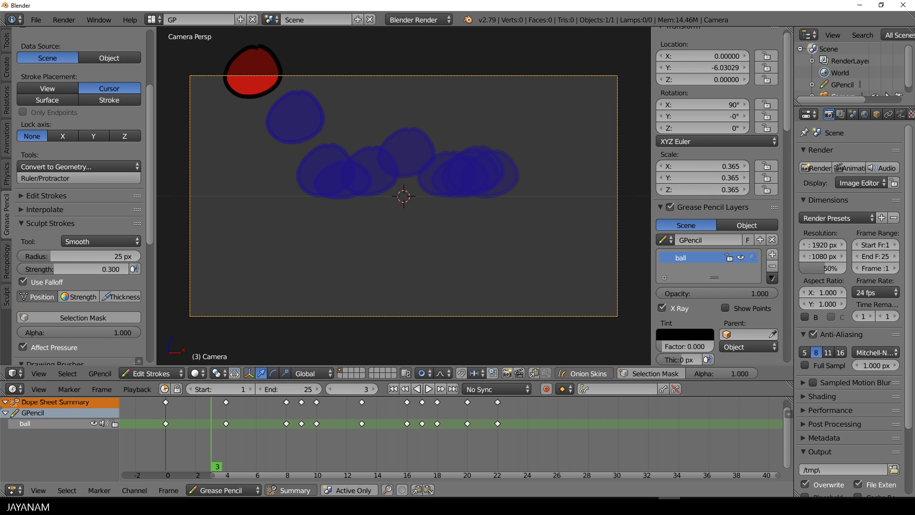
left_click(40, 210)
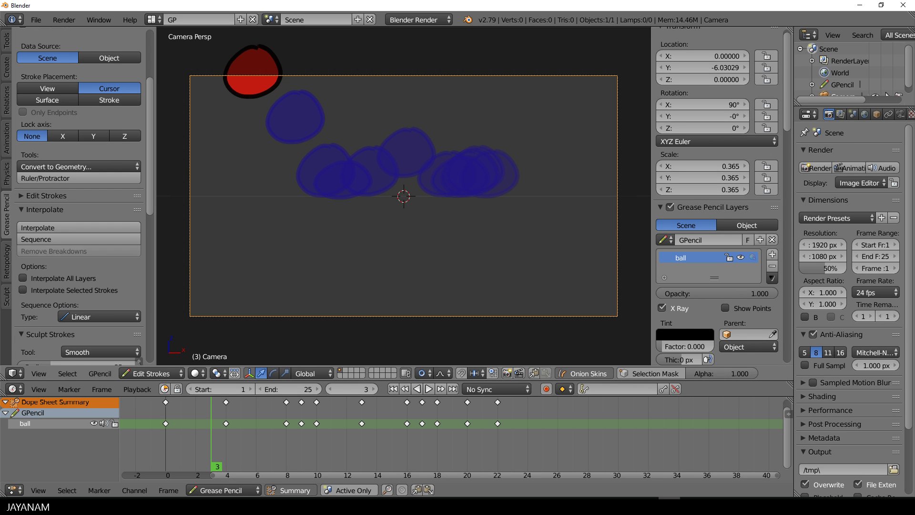
left_click(100, 239)
Play ahead to frame 7 and interpolate the in-between sequence for the gap between keyframes 4 and 8
key("alt+a")
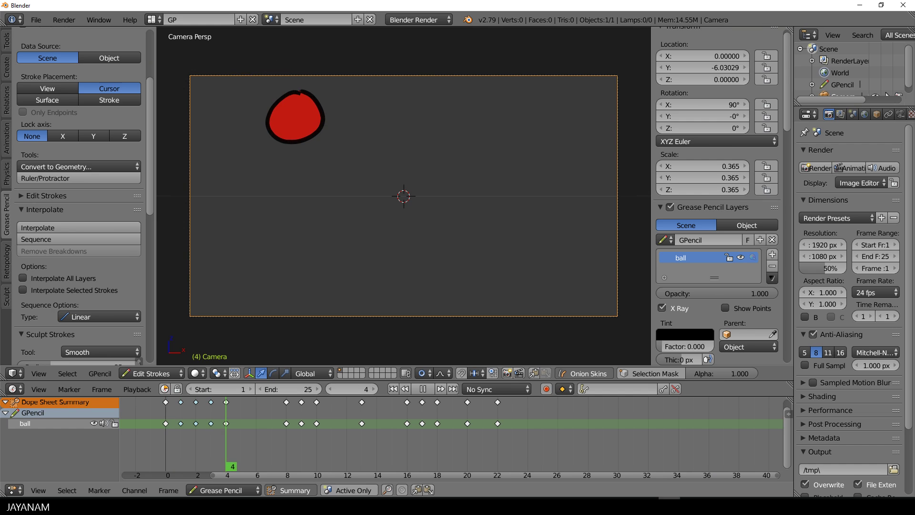
key("alt+a")
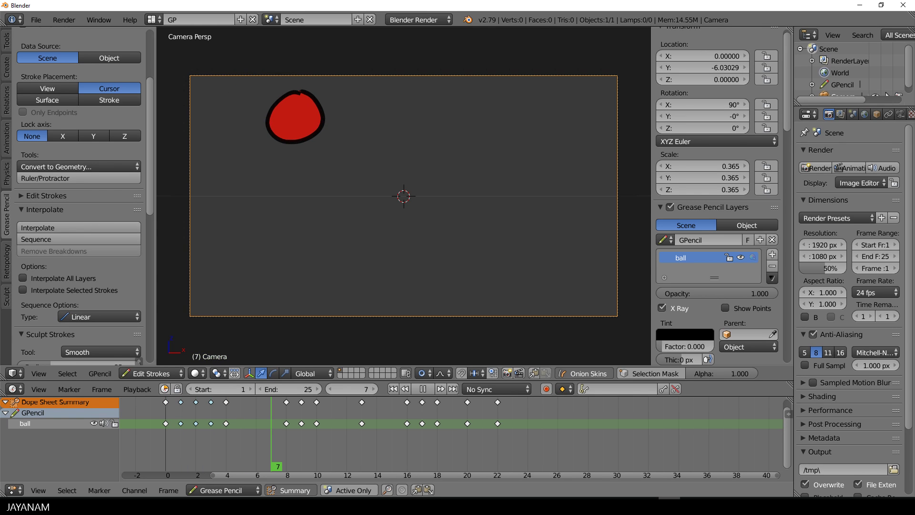
left_click(78, 239)
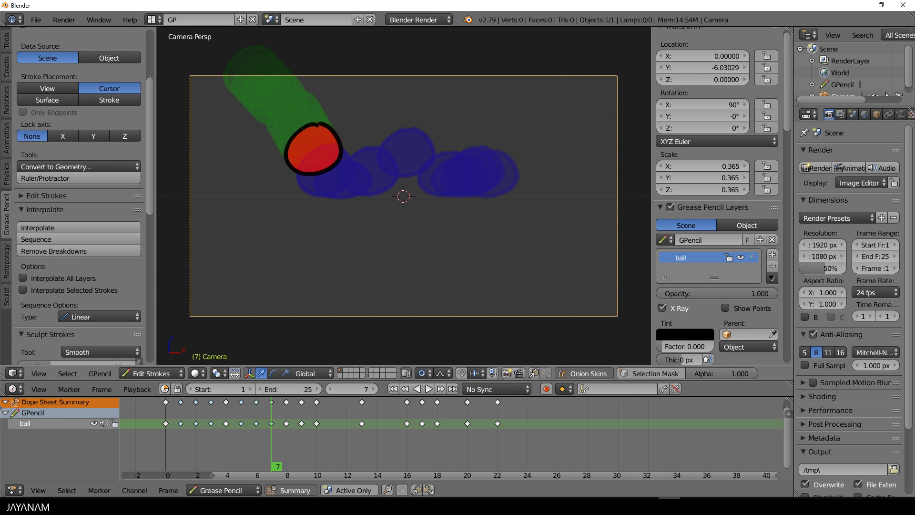
Interpolate sequences for the remaining keyframe gaps between frames 10 and 22, and play back the smoothed bounce
key("alt+a")
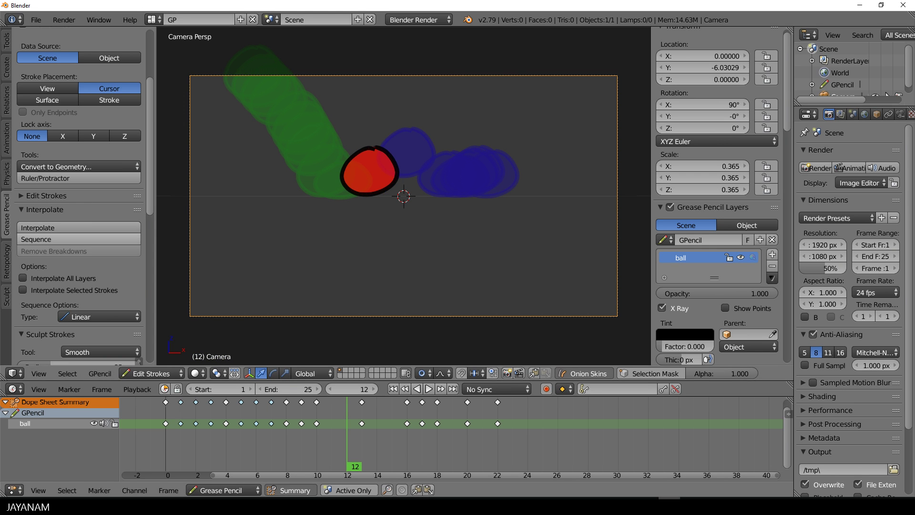
left_click(78, 240)
left_click(391, 448)
left_click(79, 239)
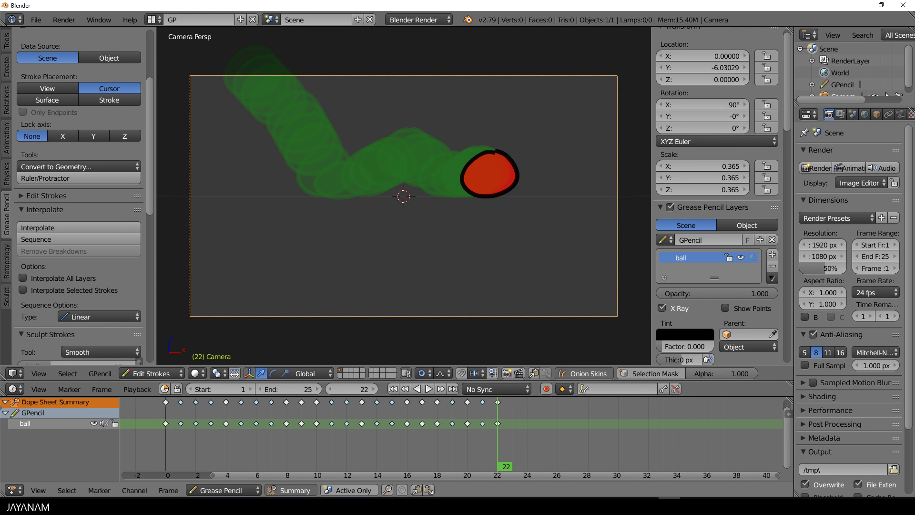
key("alt+a")
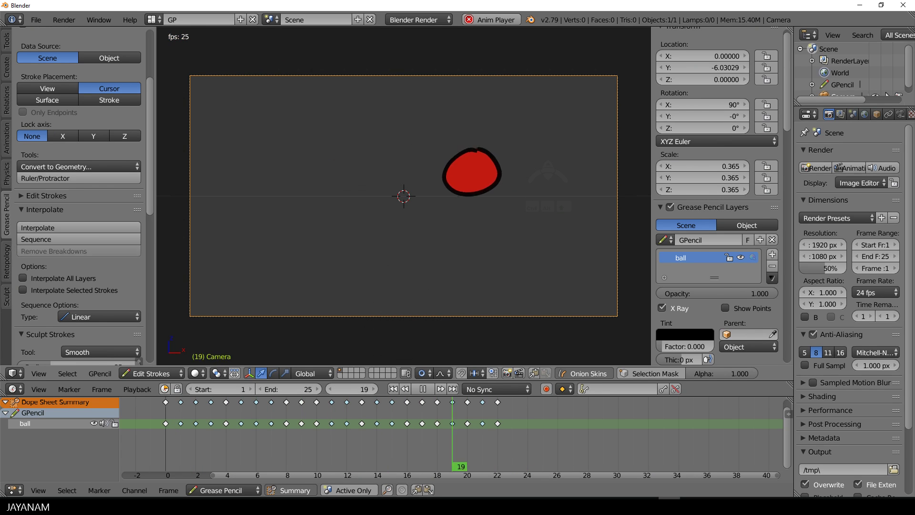
key("alt+a")
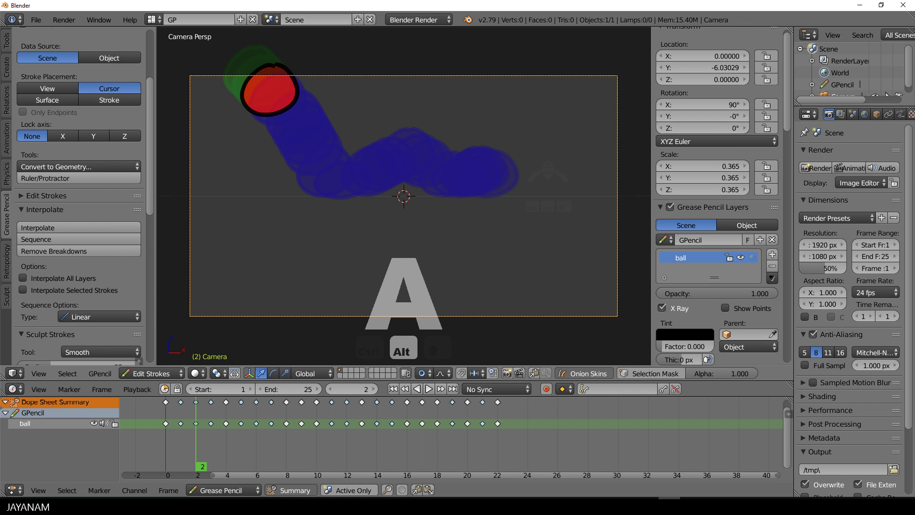
Return to frame 0 and add a grease pencil layer named background
left_click_drag(197, 444, 166, 443)
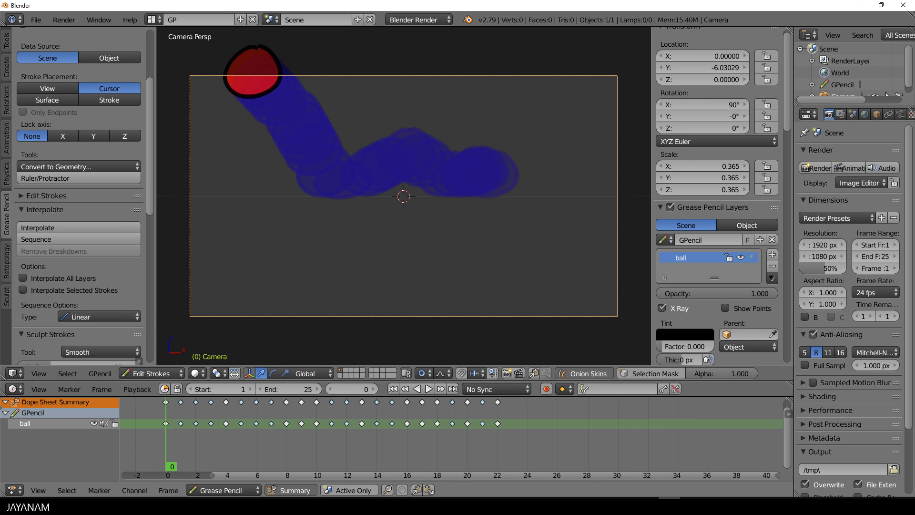
left_click(772, 254)
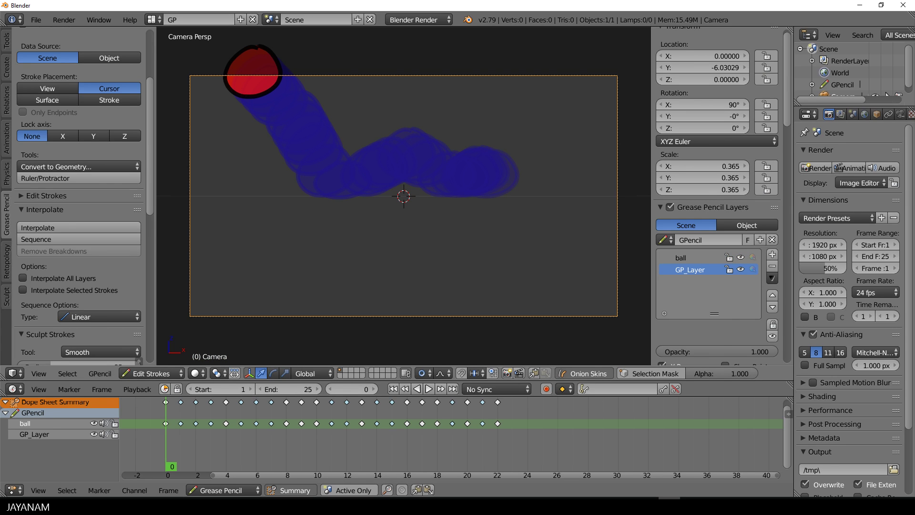
double_click(689, 270)
type("background")
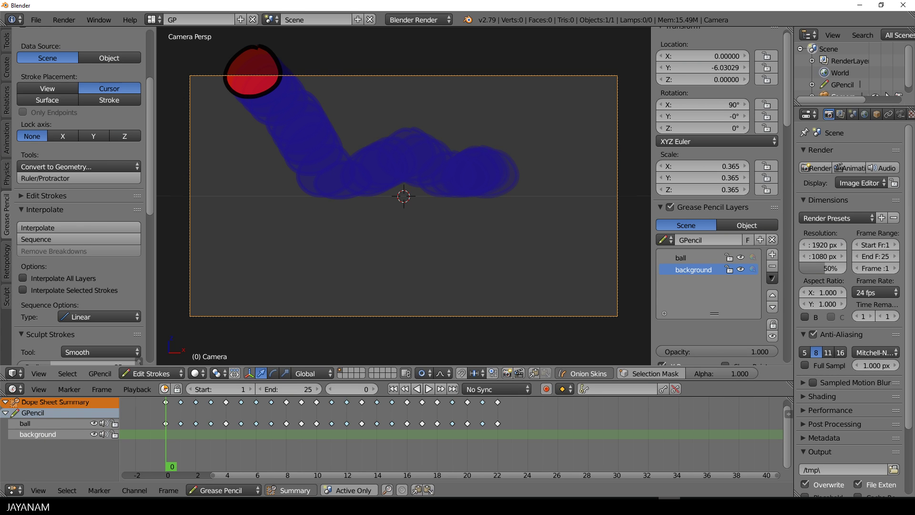
Add a palette color named grey with a mid-grey fill at 0.664 opacity
scroll(717, 191, "down", 15)
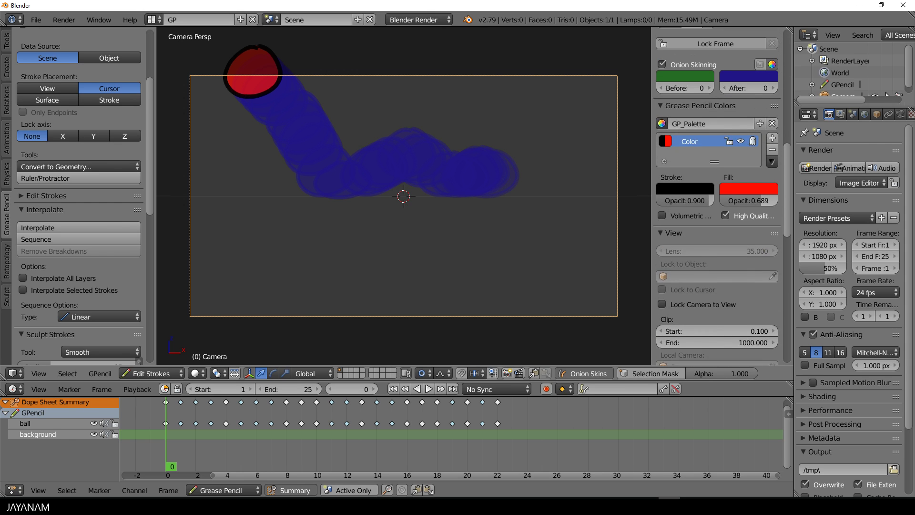
left_click(772, 171)
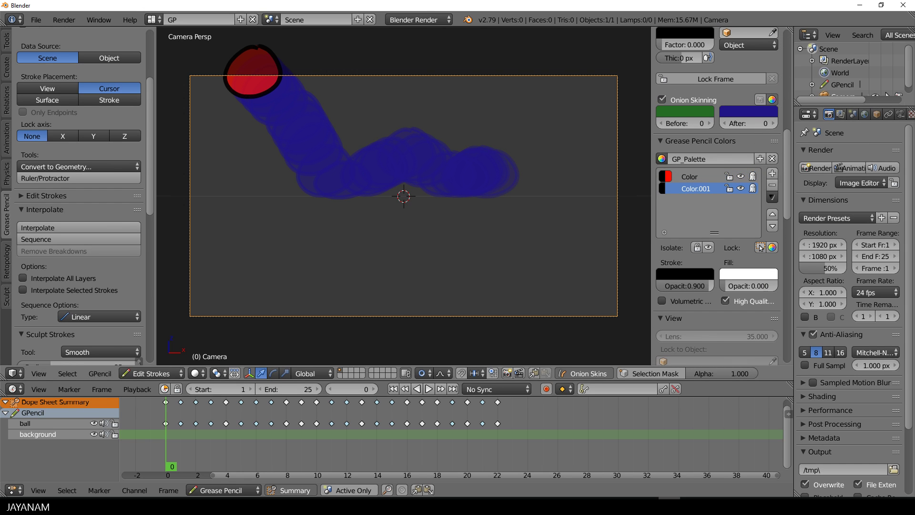
type("grey")
left_click(748, 274)
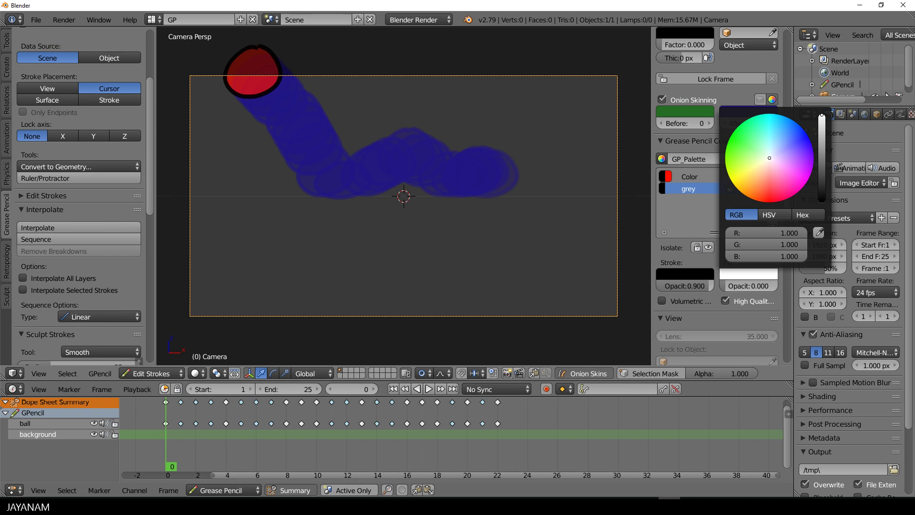
left_click_drag(822, 114, 821, 150)
left_click_drag(736, 286, 773, 286)
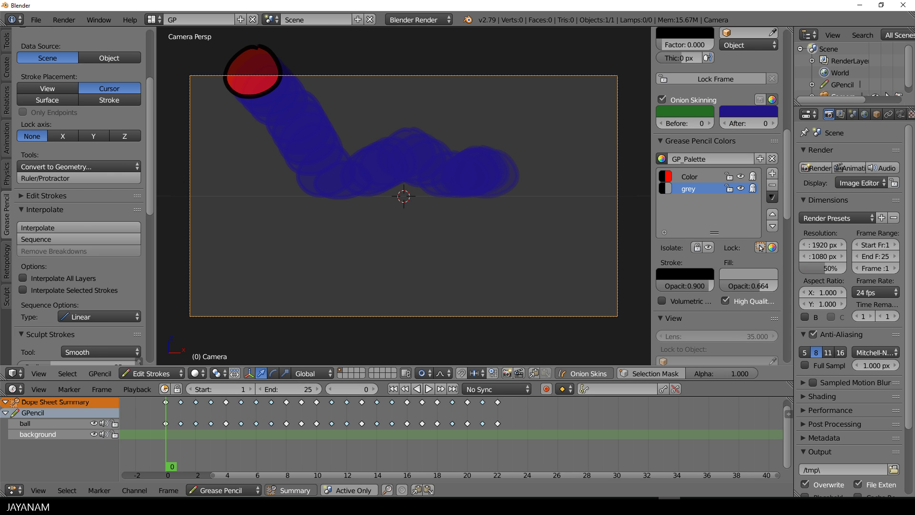
Draw a large closed ground shape beneath the ball's path on the background layer and play the animation
key("d")
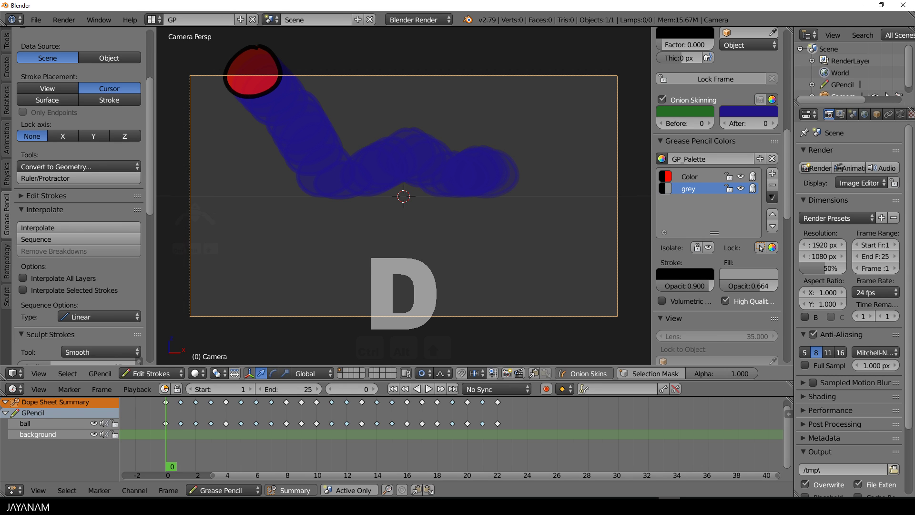
mouse_move(188, 247)
left_mouse_down()
mouse_move(209, 202)
mouse_move(538, 199)
mouse_move(564, 333)
mouse_move(184, 339)
mouse_move(191, 258)
left_mouse_up()
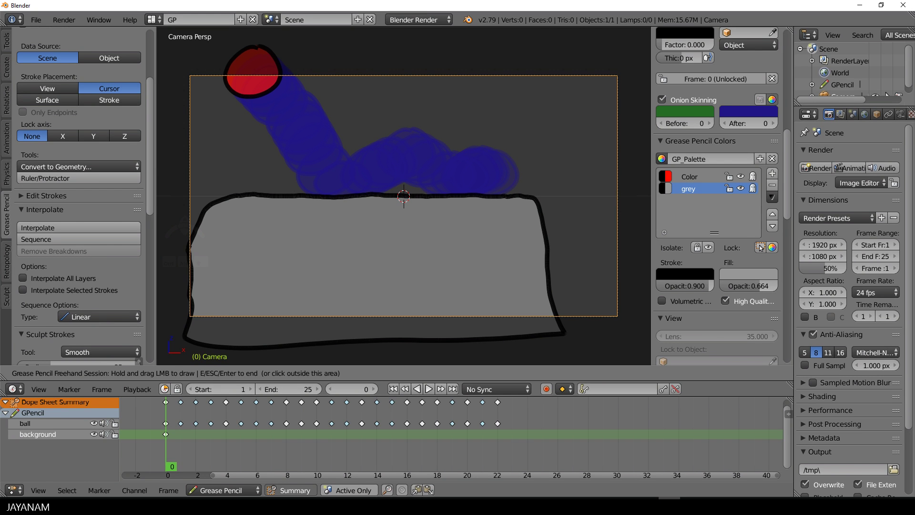
key("Escape")
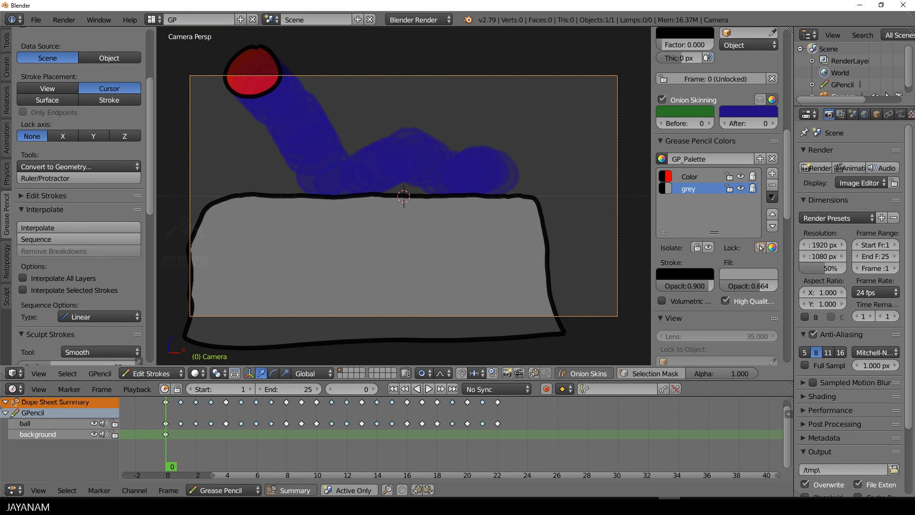
key("alt+a")
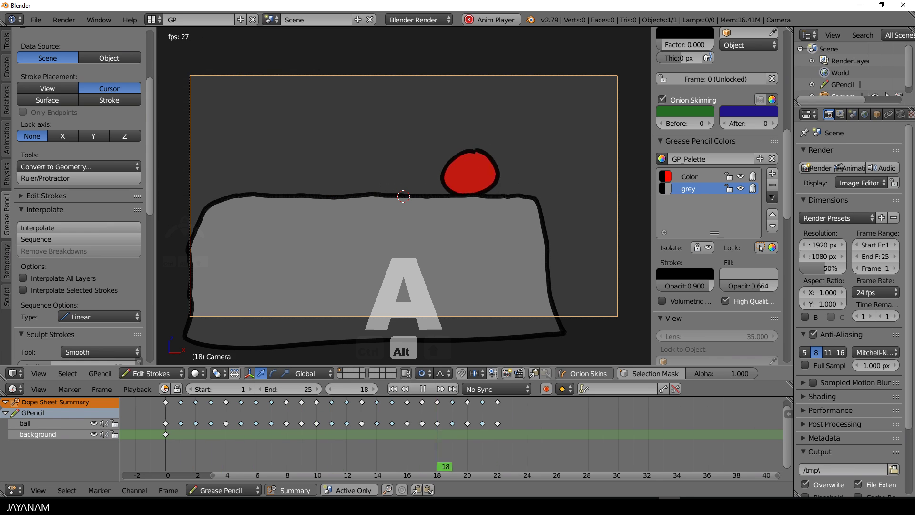